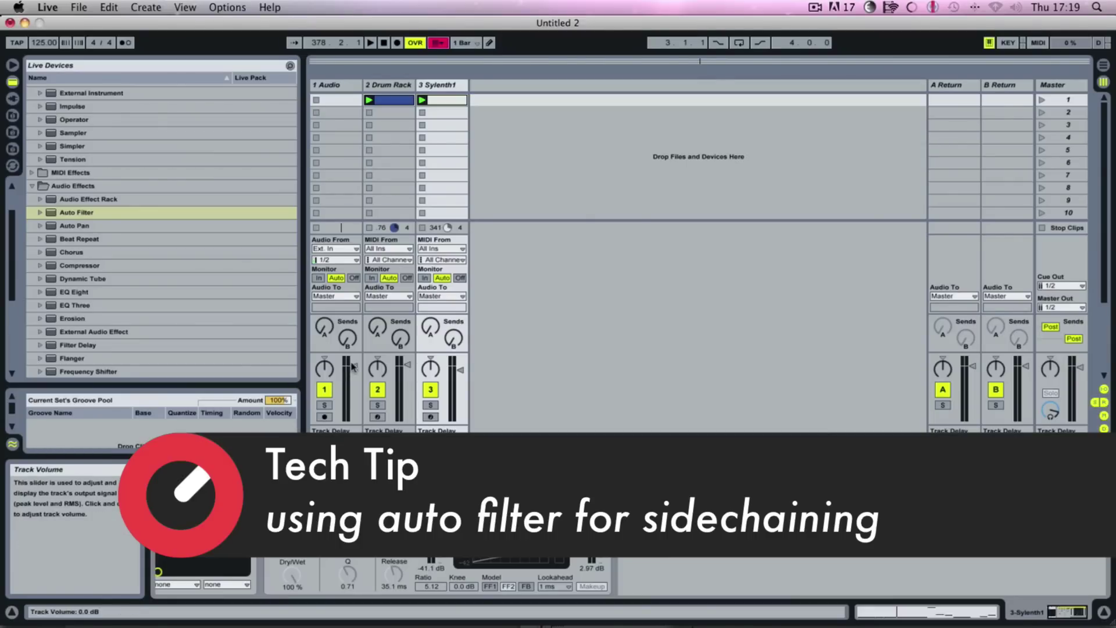
Show the Sylenth1 track's devices and play back briefly to hear the bass
left_click(412, 86)
left_click(419, 86)
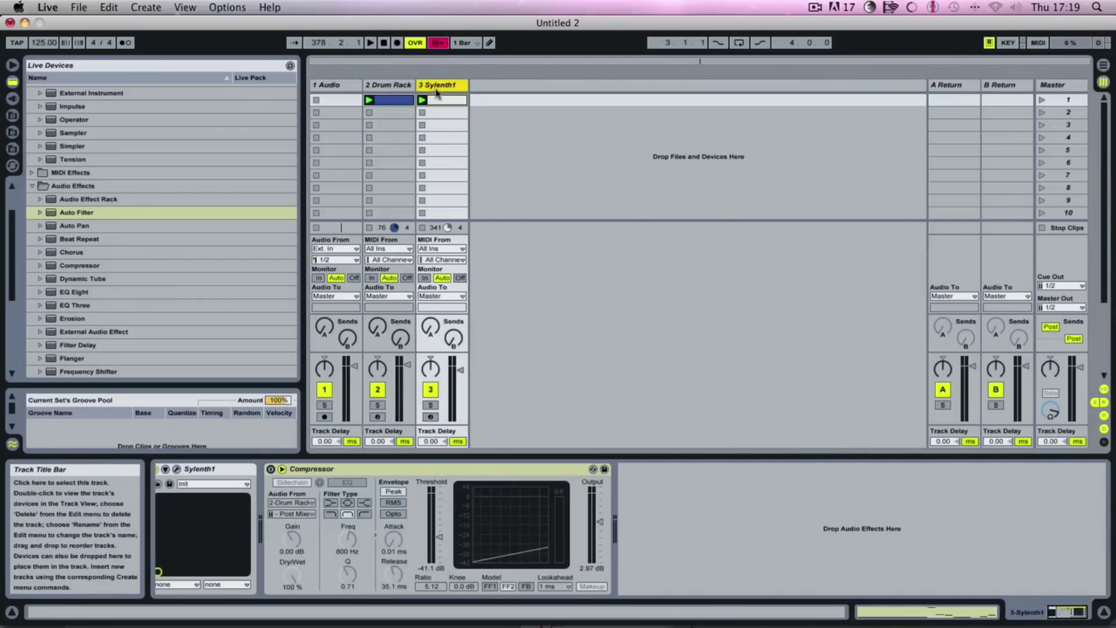
key("space")
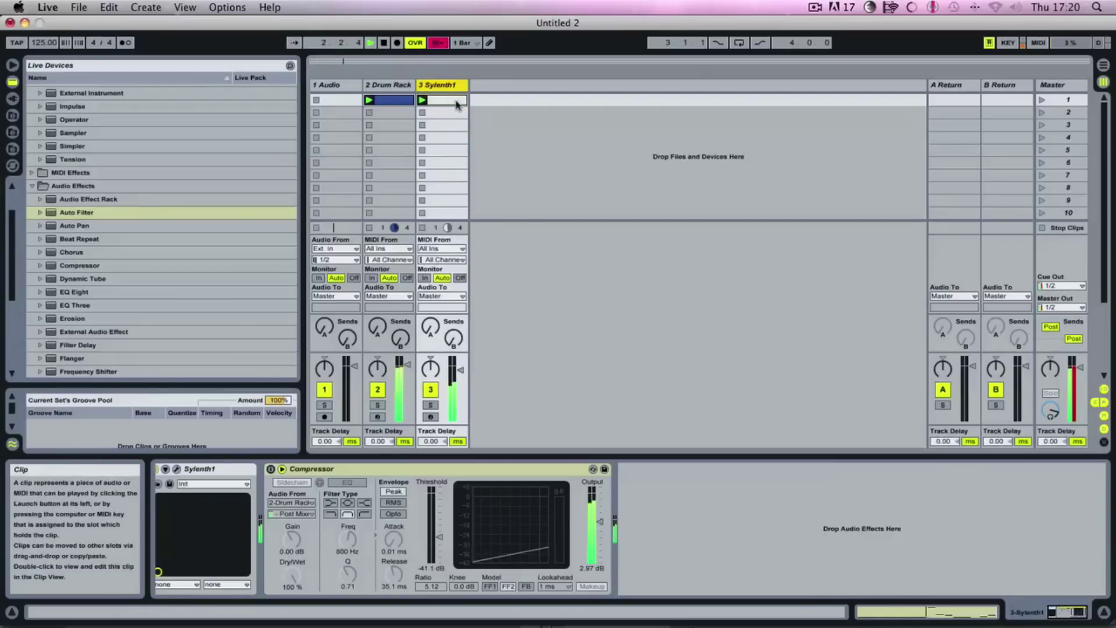
key("space")
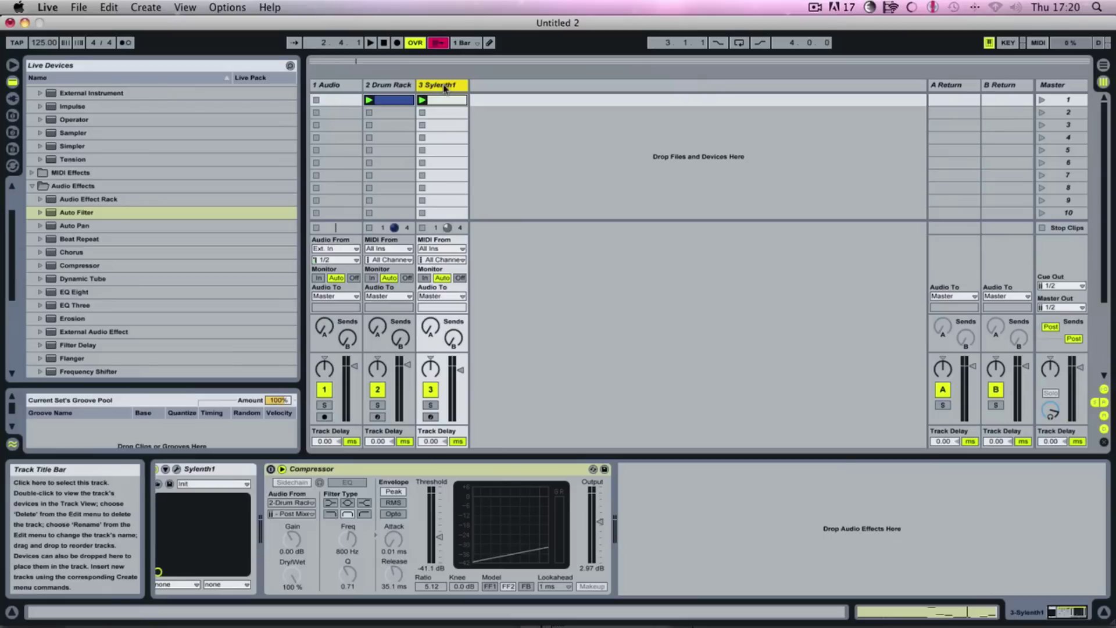
Switch on the sidechained Compressor and audition the ducking during playback
left_click(271, 471)
key("space")
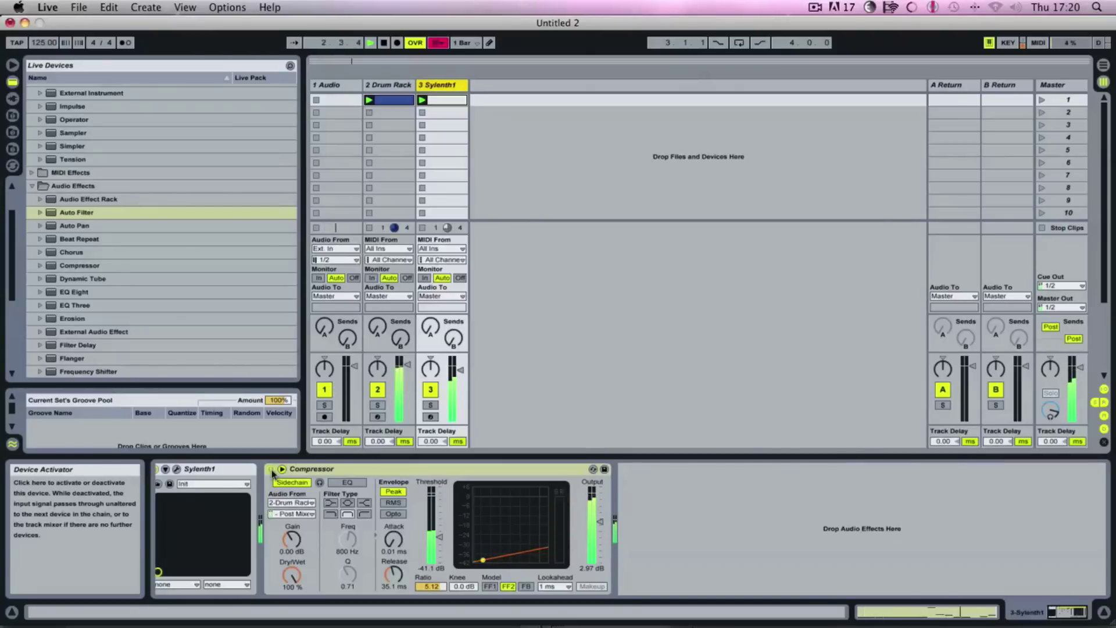
key("space")
Add Auto Filter after the Compressor, turn the Compressor off, and reveal the filter's sidechain controls
left_click_drag(58, 212, 442, 135)
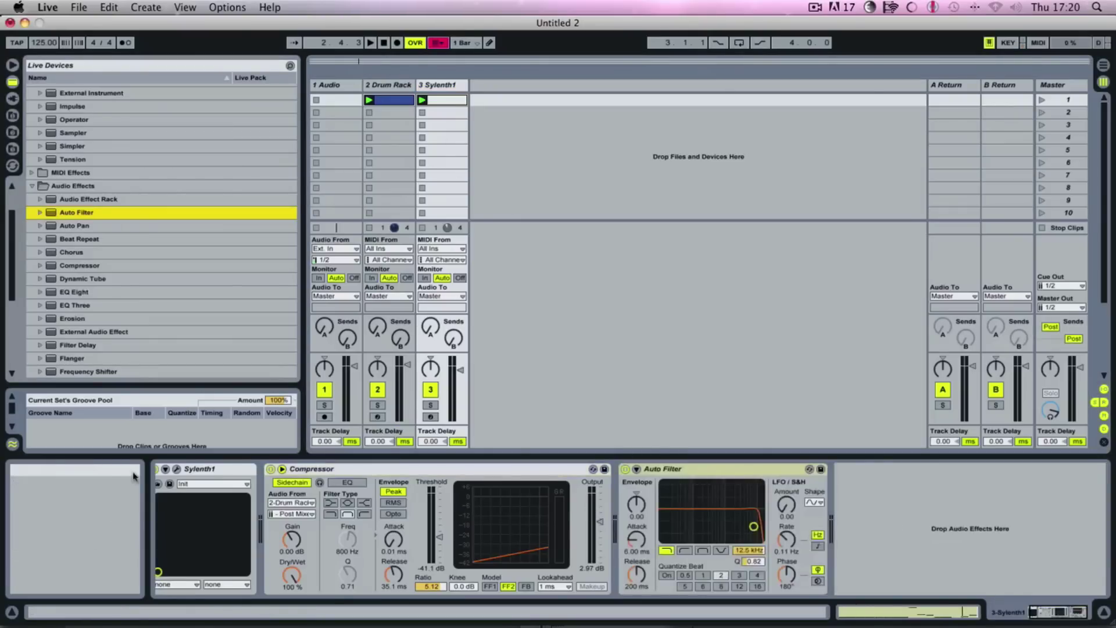
left_click(271, 469)
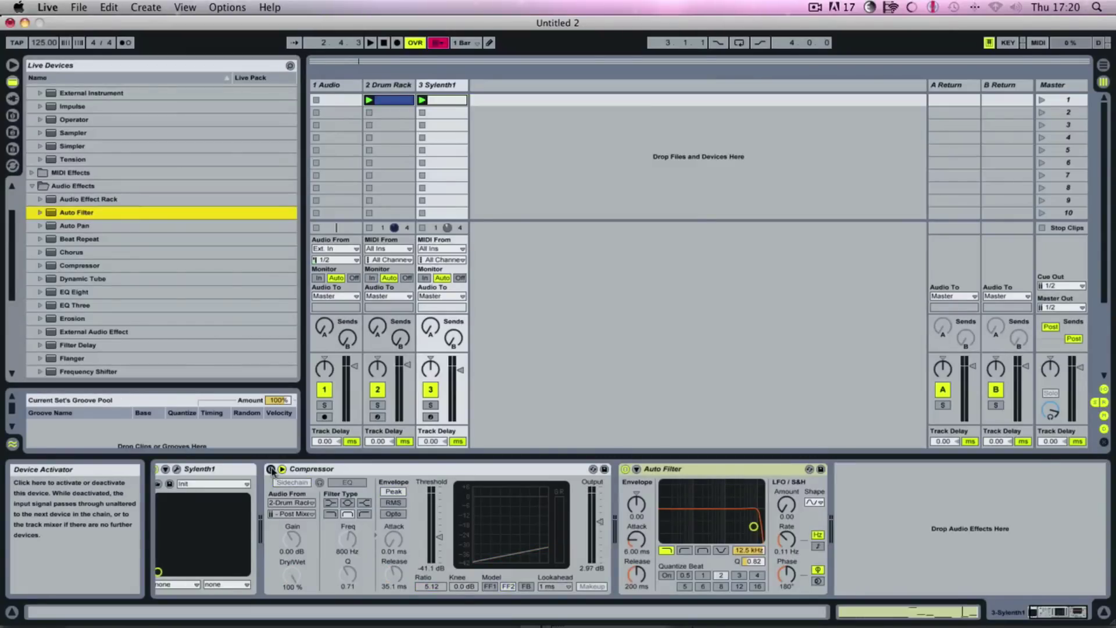
left_click(637, 469)
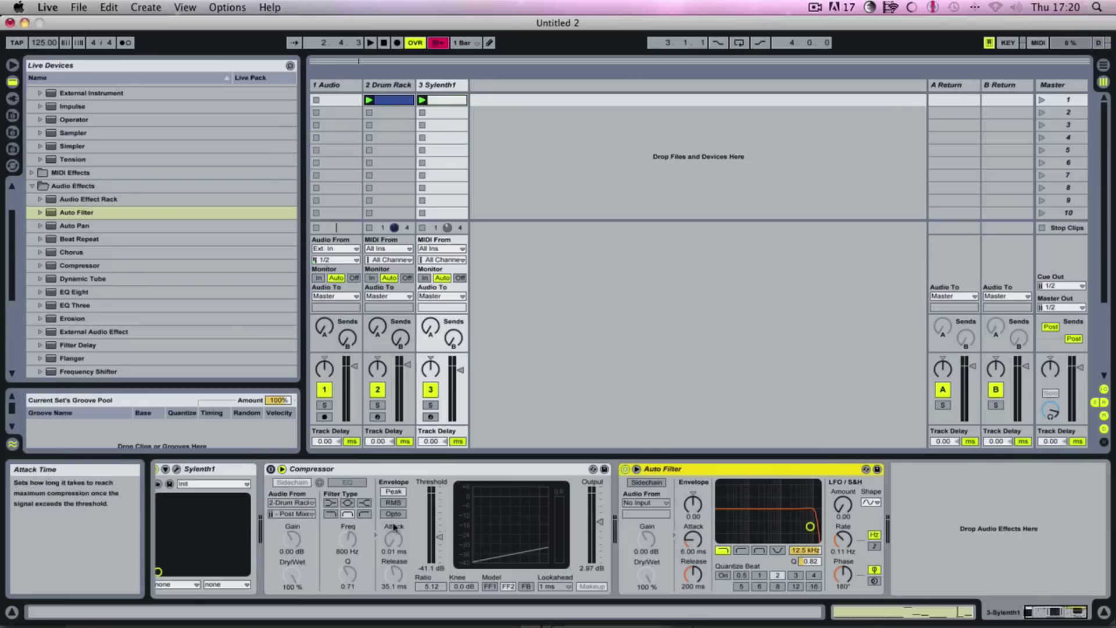
left_click(374, 470)
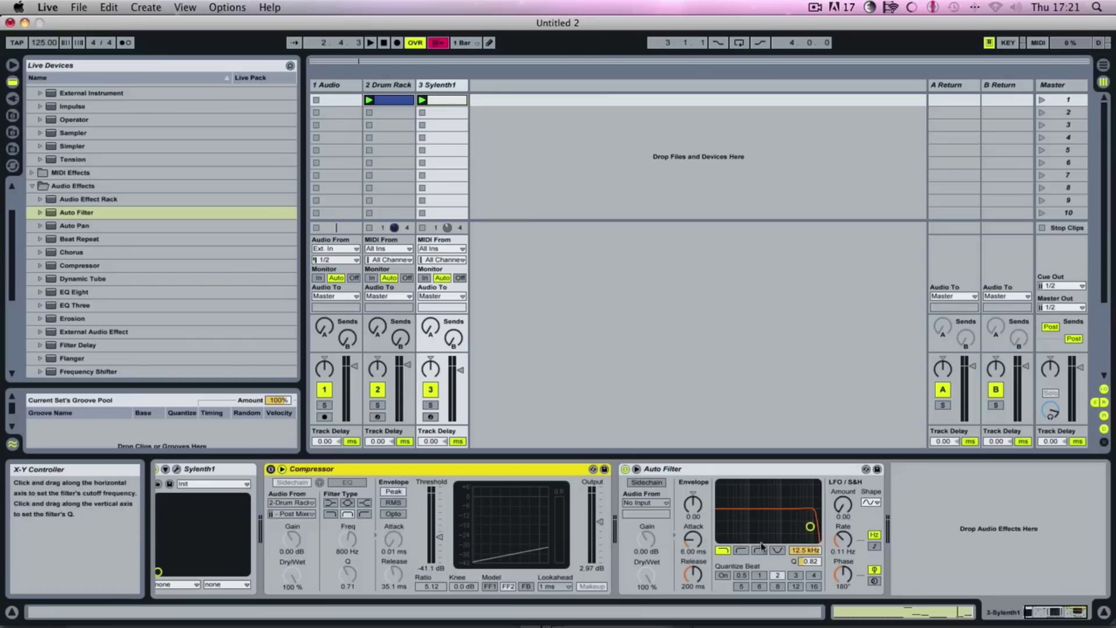
Enable the Auto Filter sidechain with 2-Drum Rack as source, tapped Post Mixer
left_click(648, 483)
left_click(645, 503)
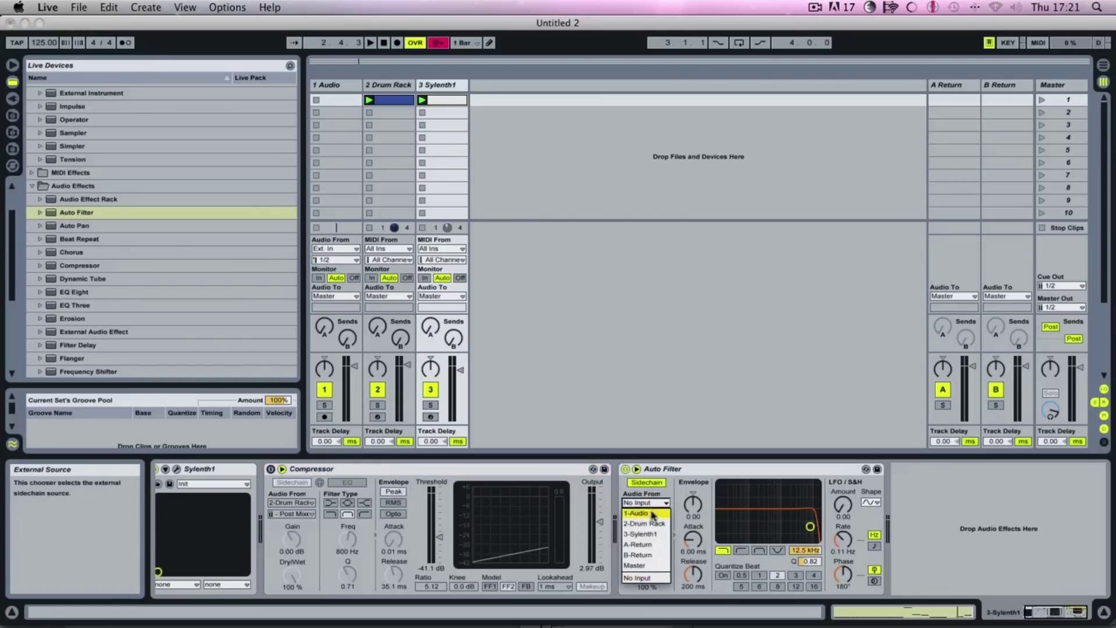
left_click(644, 524)
left_click(645, 513)
left_click(652, 547)
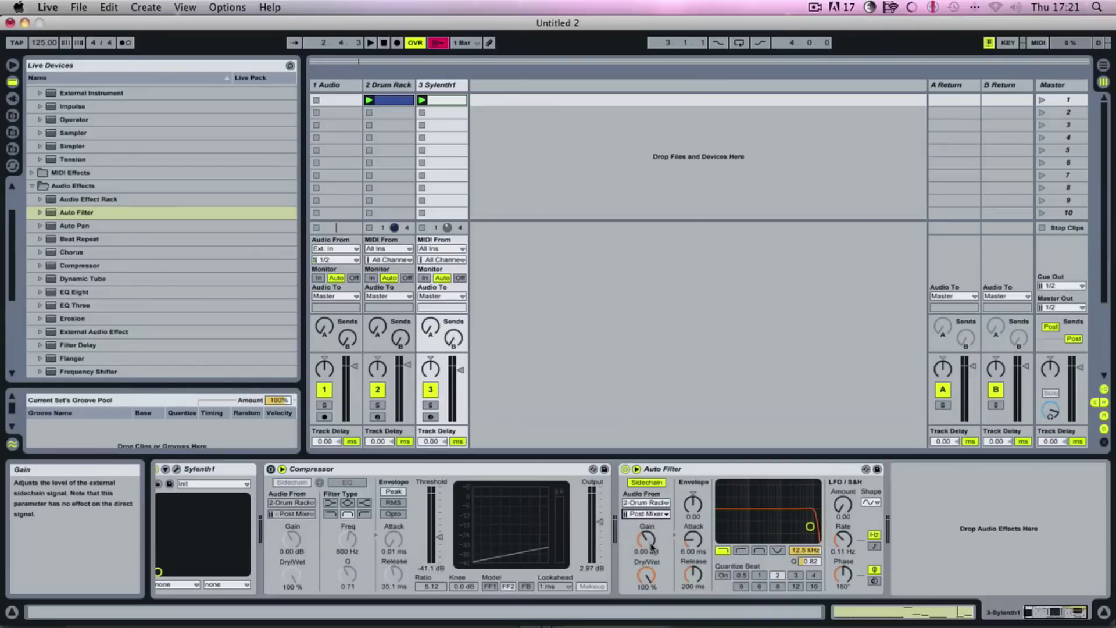
left_click(647, 513)
left_click(652, 535)
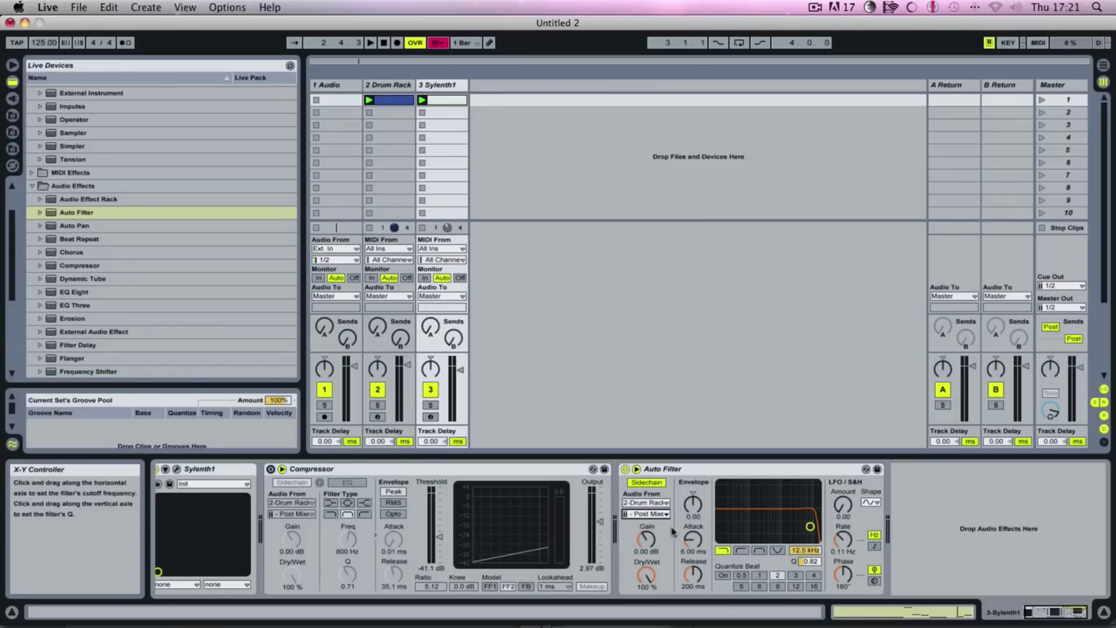
Switch the Auto Filter to high-pass and drop its cutoff to 26.0 Hz
left_click(740, 550)
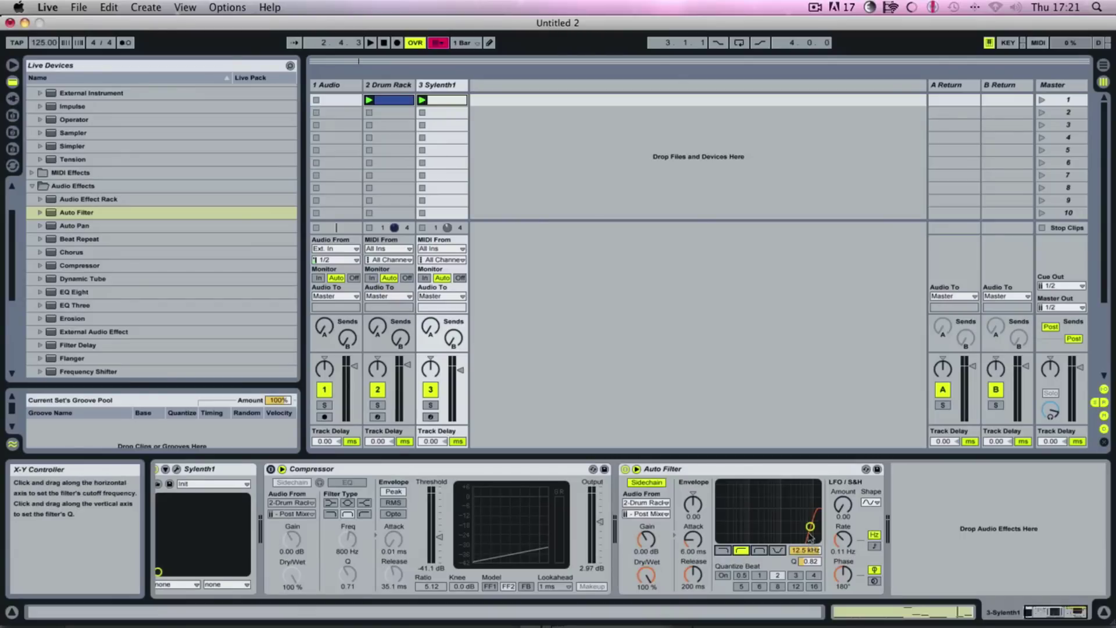
left_click_drag(809, 534, 719, 529)
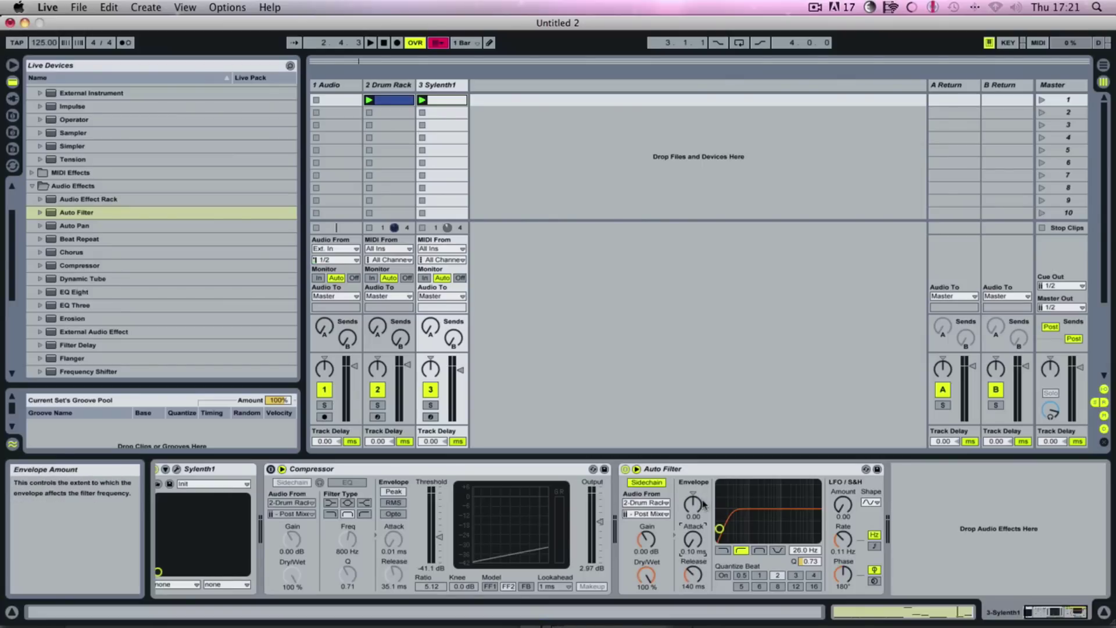
Raise Envelope to 111, then audition soloed Sylenth1 while setting cutoff 28.5 Hz, Q 0.20
left_click_drag(700, 509, 700, 473)
left_click(429, 406)
key("space")
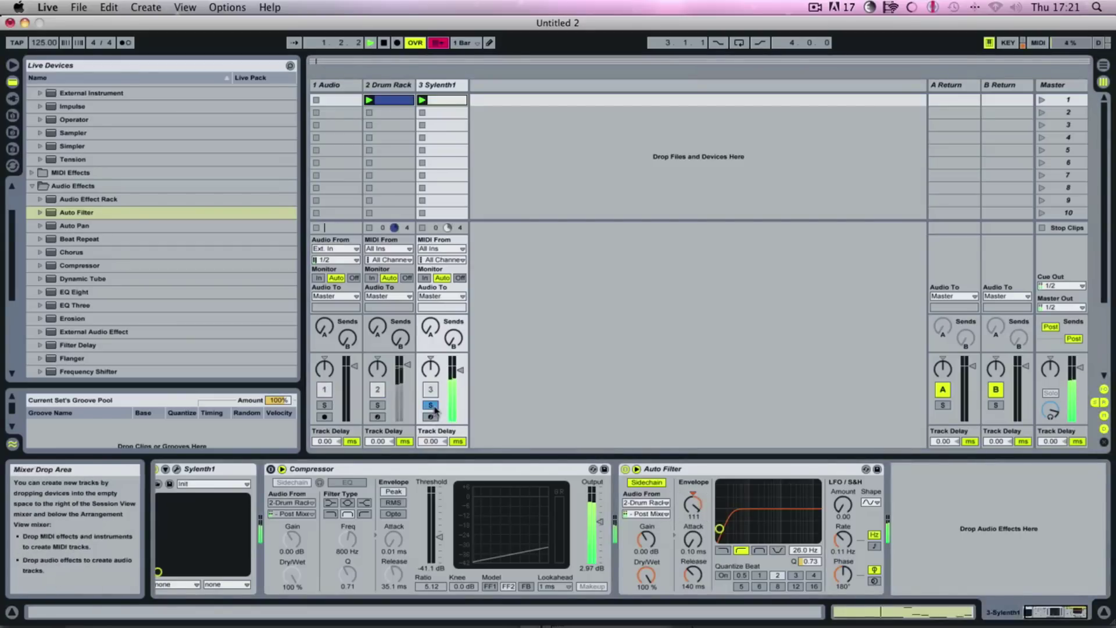
left_click_drag(720, 530, 721, 538)
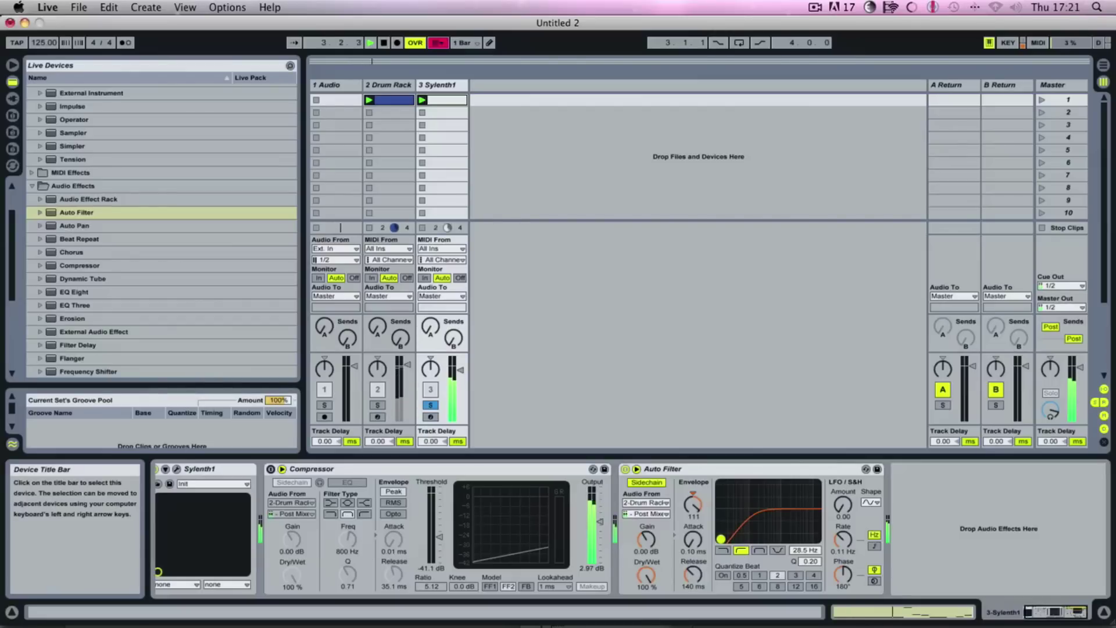
left_click(430, 406)
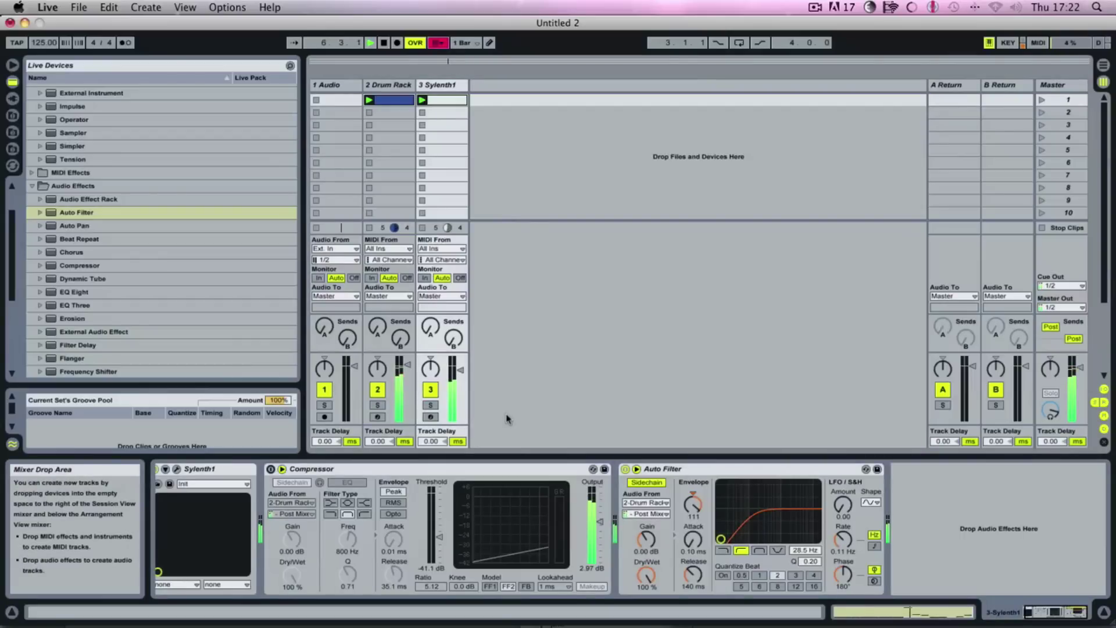
key("space")
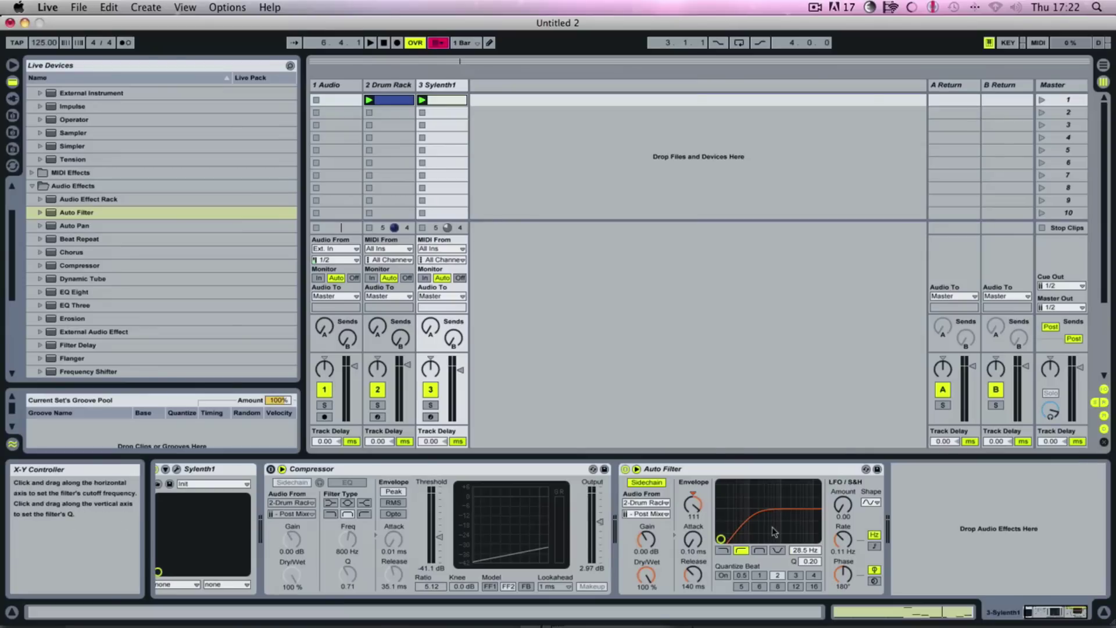
Sweep the Auto Filter cutoff toward 567 Hz and start playback to audition it
mouse_move(720, 539)
left_mouse_down()
mouse_move(767, 512)
mouse_move(742, 505)
mouse_move(720, 521)
mouse_move(726, 539)
mouse_move(811, 494)
mouse_move(809, 483)
mouse_move(758, 488)
mouse_move(740, 539)
mouse_move(720, 536)
left_mouse_up()
key("space")
Select the Auto Filter and lower its Q to 0.20, keeping the 26.0 Hz cutoff
left_click(770, 471)
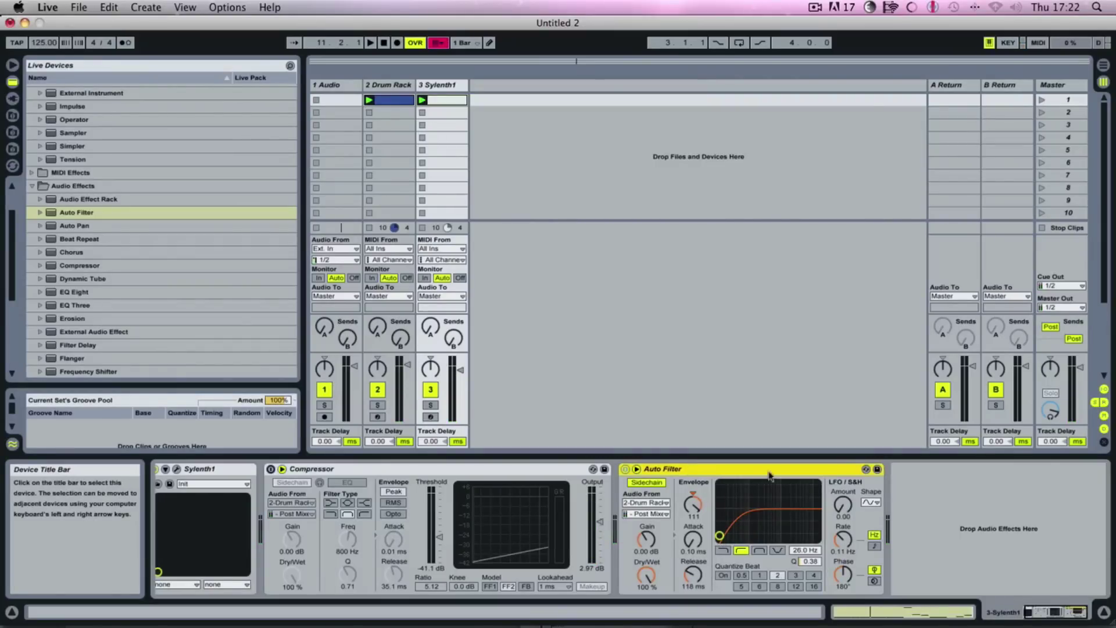
left_click_drag(720, 537, 719, 539)
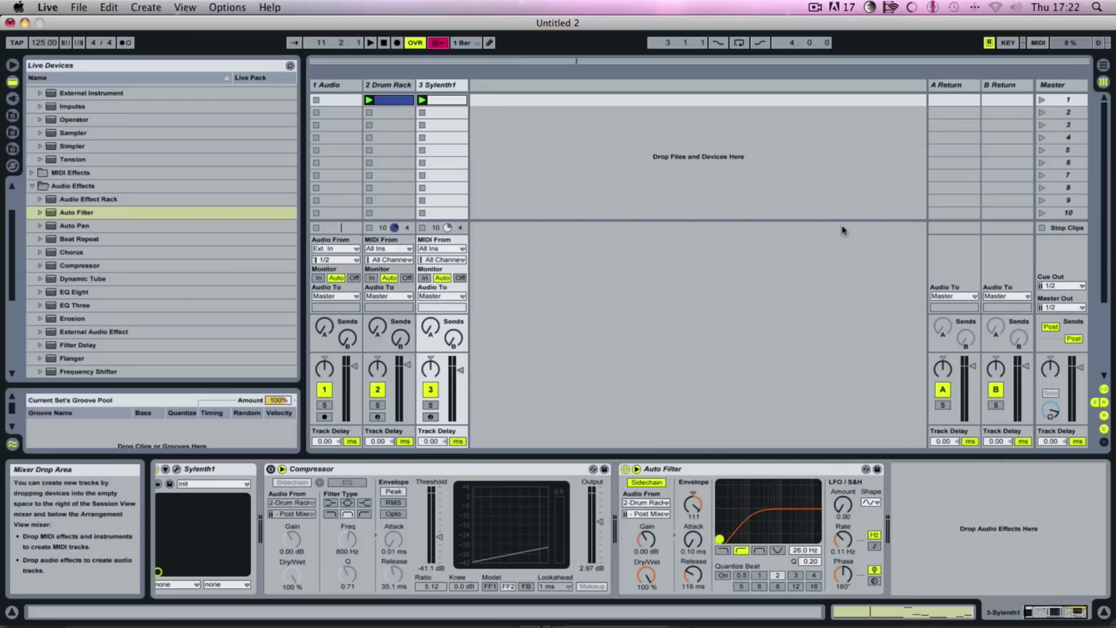